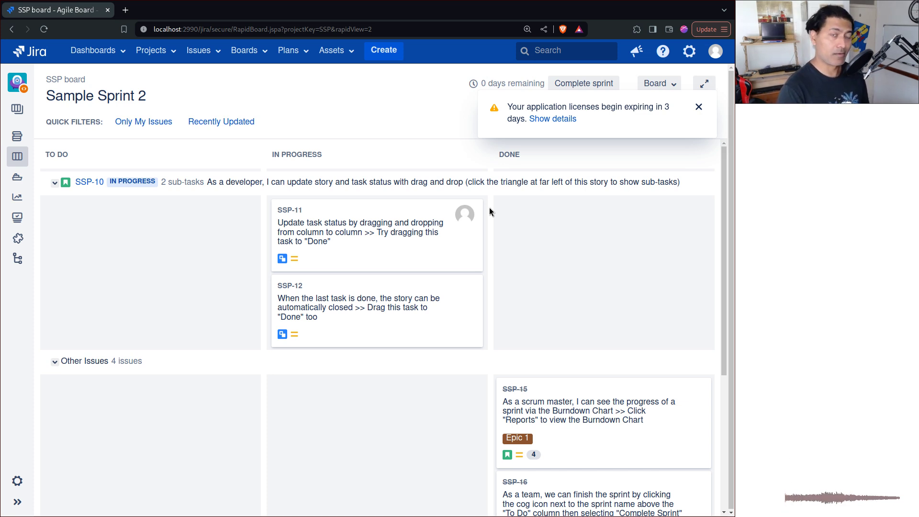
Dismiss the application-licence expiry notice covering the SSP board's Sample Sprint 2.
{"action": "left_click", "coordinate": [699, 107]}
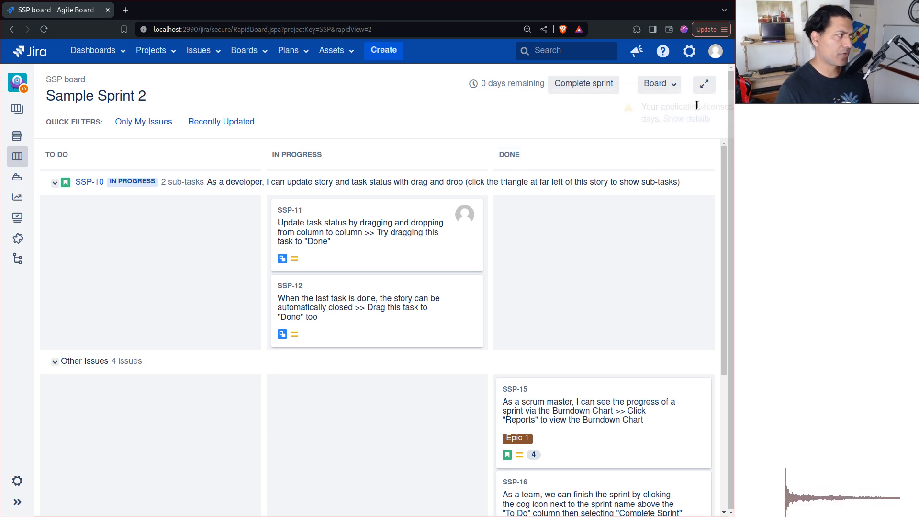
Go to SSP project settings and open the SSP: Software Simplified Workflow Scheme workflows page.
{"action": "left_click", "coordinate": [16, 484]}
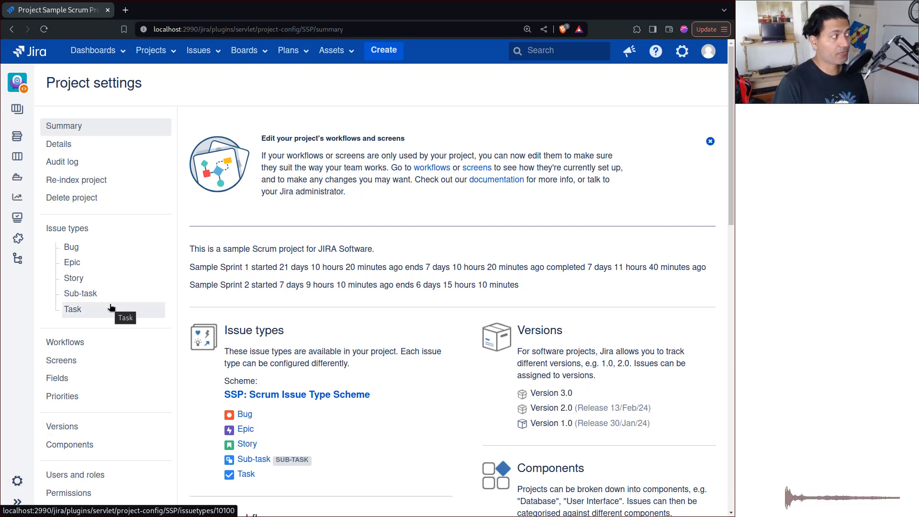
{"action": "scroll", "coordinate": [141, 294], "scroll_direction": "down", "scroll_amount": 5}
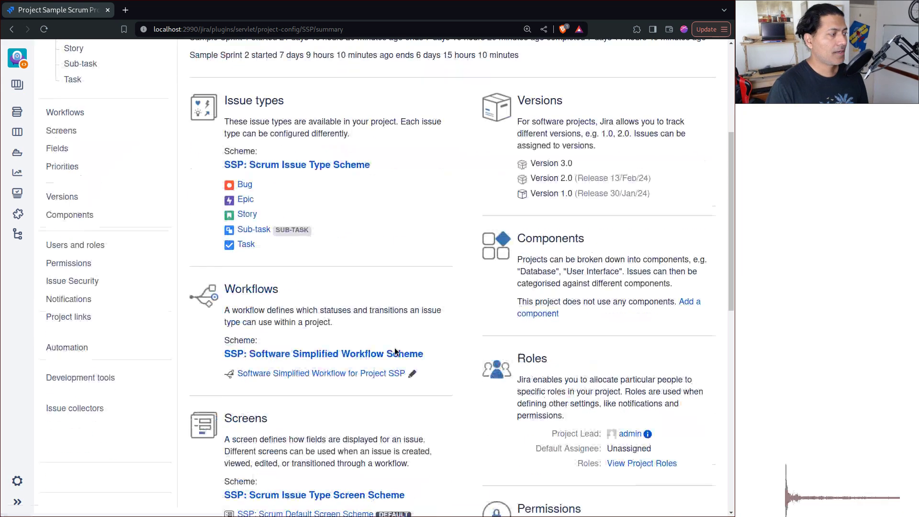
{"action": "left_click", "coordinate": [305, 354]}
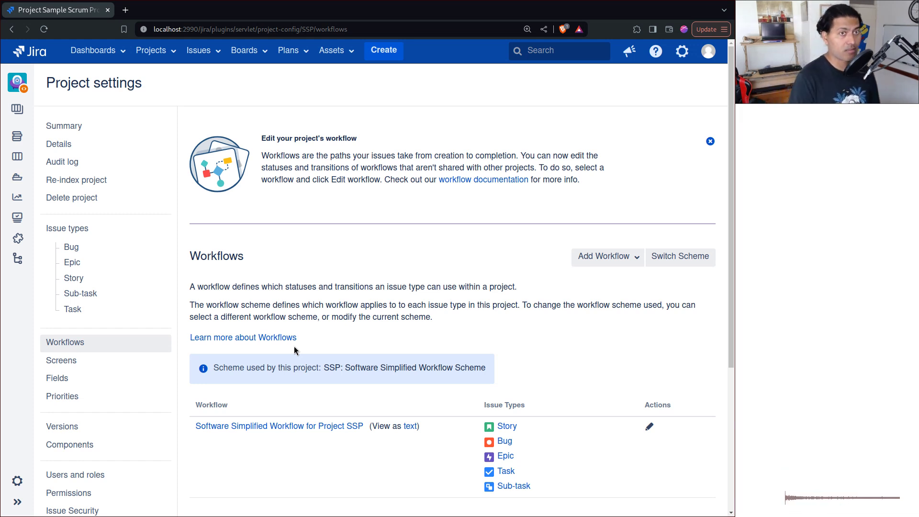
{"action": "scroll", "coordinate": [409, 288], "scroll_direction": "down", "scroll_amount": 3}
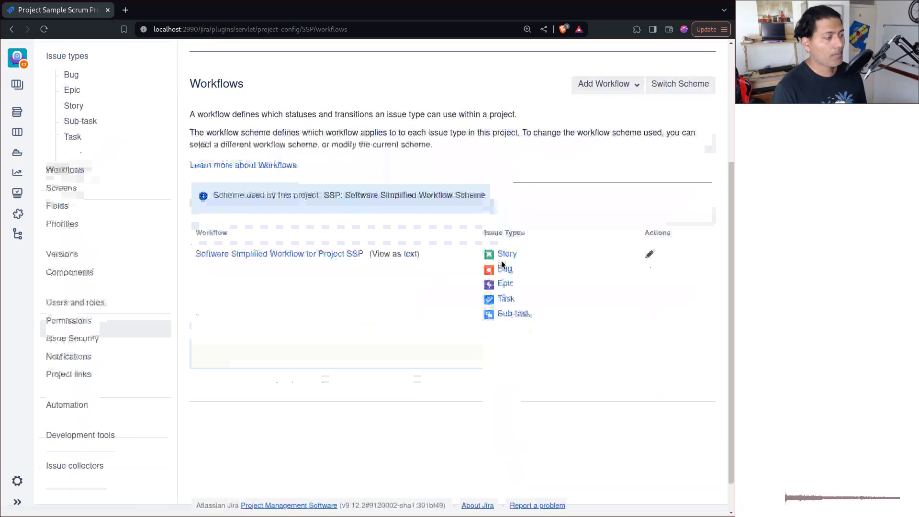
Edit the workflow after entering the admin password, and show the draft in Diagram view.
{"action": "left_click", "coordinate": [649, 255]}
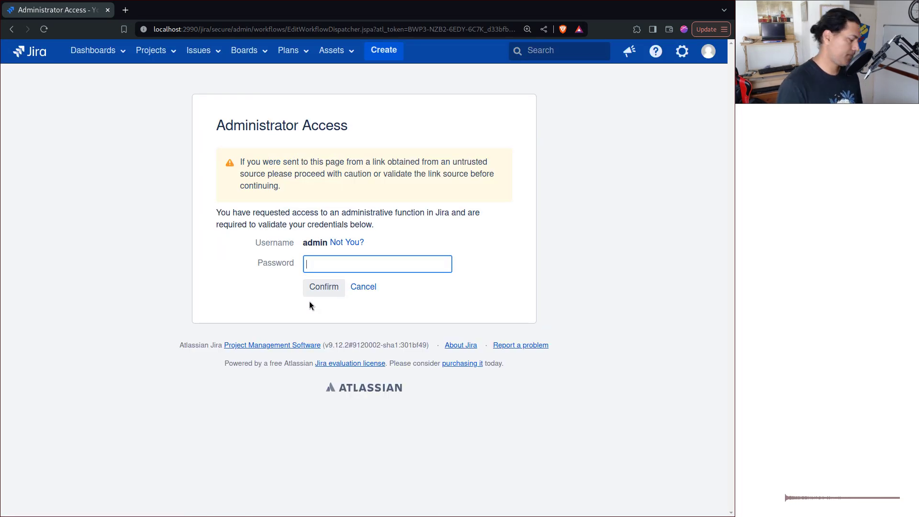
{"action": "type", "text": "admin"}
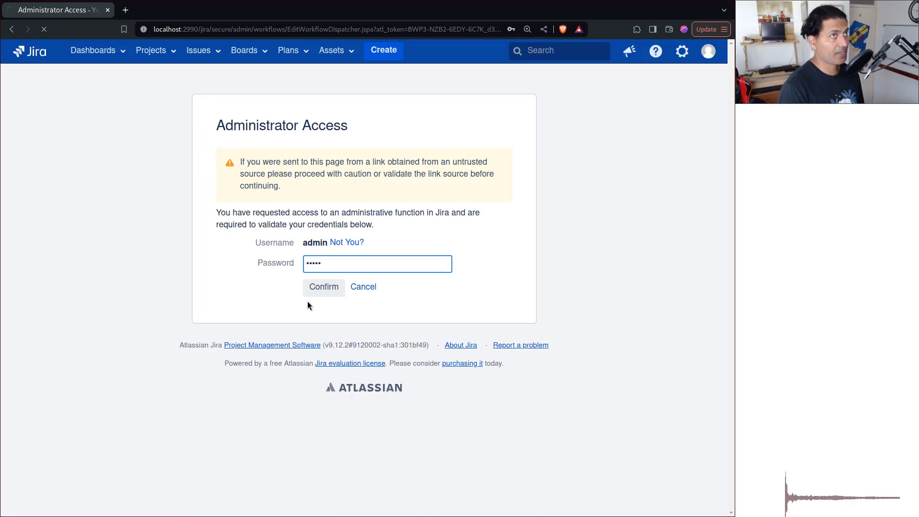
{"action": "key", "text": "Return"}
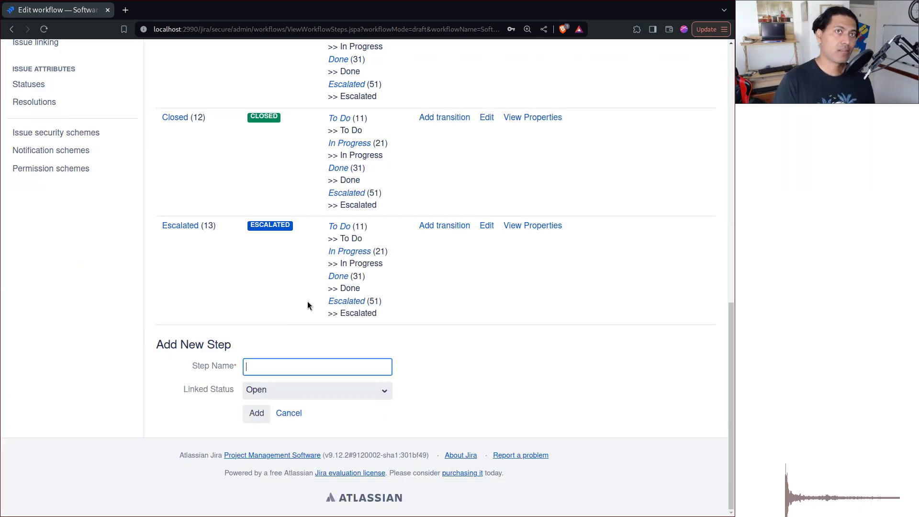
{"action": "scroll", "coordinate": [308, 305], "scroll_direction": "up", "scroll_amount": 7}
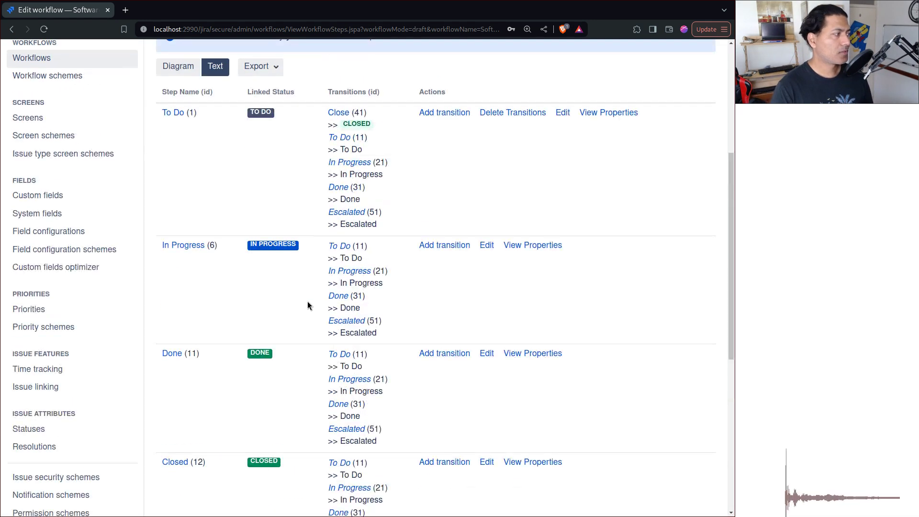
{"action": "left_click", "coordinate": [178, 71]}
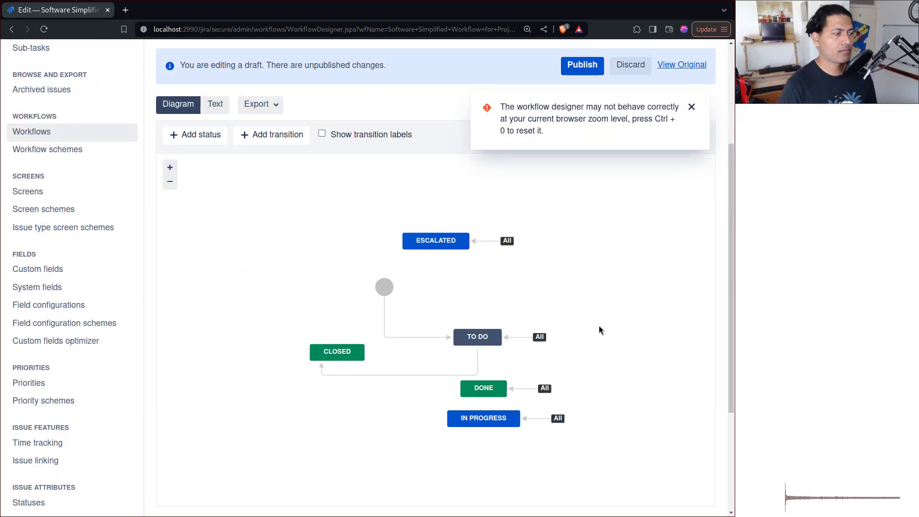
Add a Canceled status reachable from all statuses, placed to the right of DONE.
{"action": "left_click", "coordinate": [484, 413]}
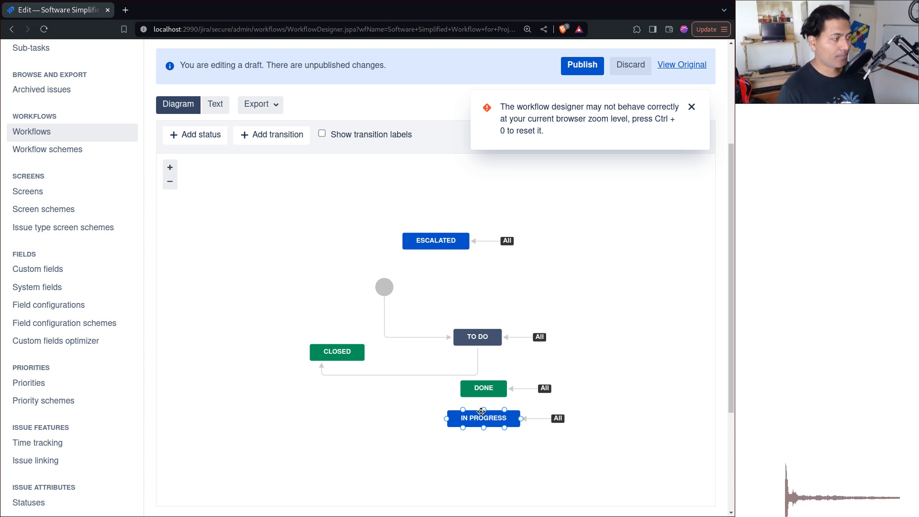
{"action": "left_click", "coordinate": [505, 392]}
{"action": "left_click", "coordinate": [302, 281]}
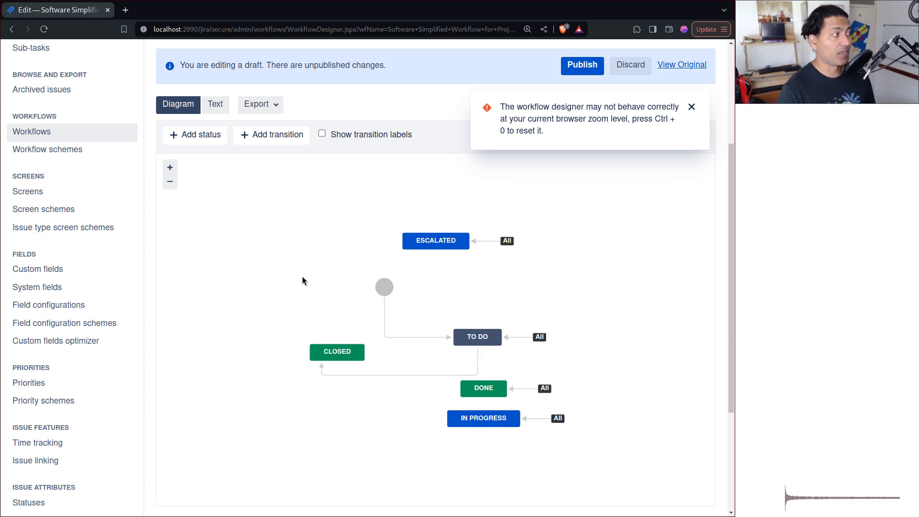
{"action": "left_click", "coordinate": [201, 135]}
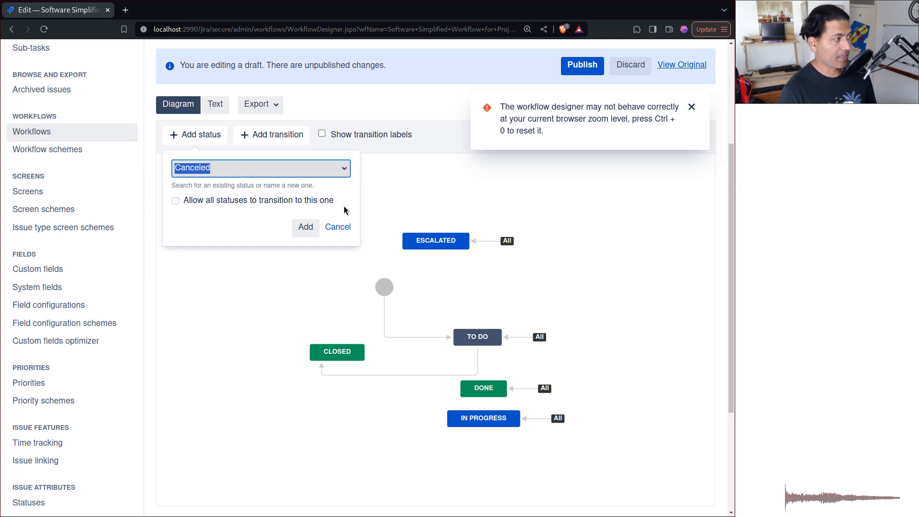
{"action": "left_click", "coordinate": [288, 203]}
{"action": "left_click", "coordinate": [309, 229]}
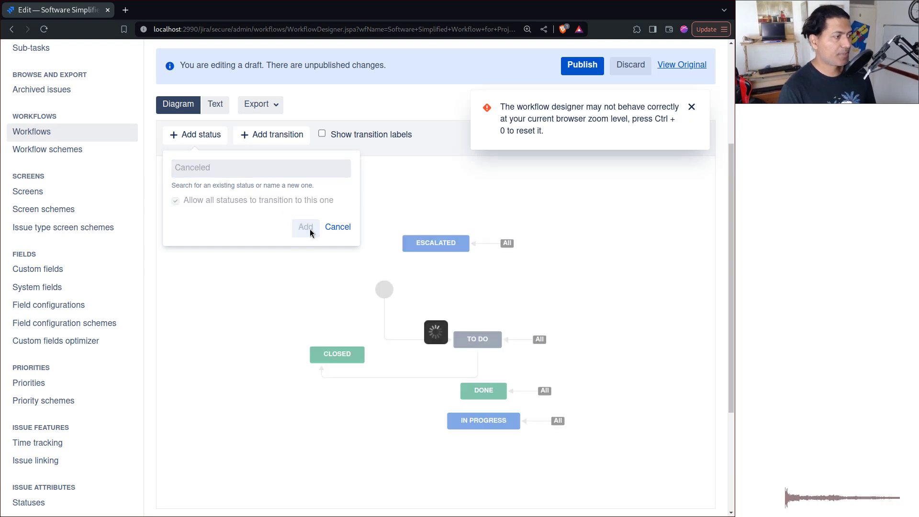
{"action": "left_click_drag", "start_coordinate": [422, 221], "coordinate": [593, 392]}
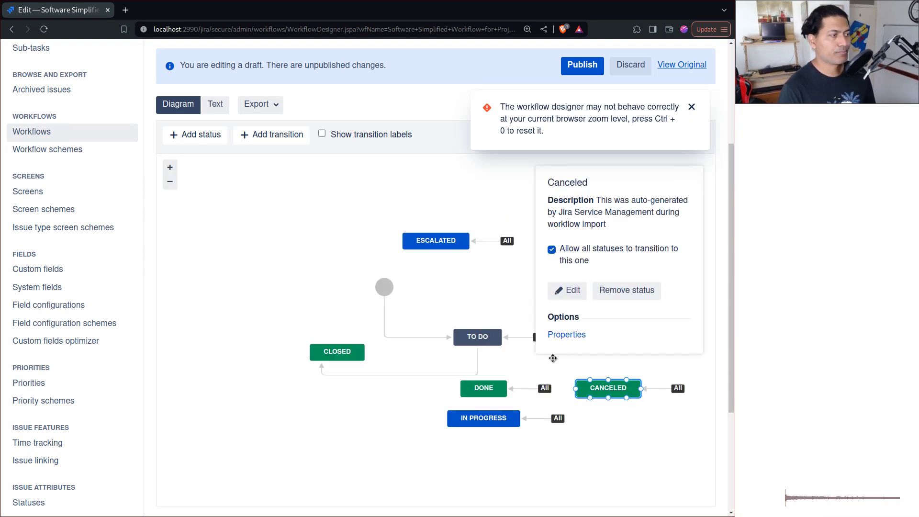
Publish the workflow draft without saving a backup copy.
{"action": "left_click", "coordinate": [691, 107]}
{"action": "left_click", "coordinate": [589, 73]}
{"action": "left_click", "coordinate": [371, 302]}
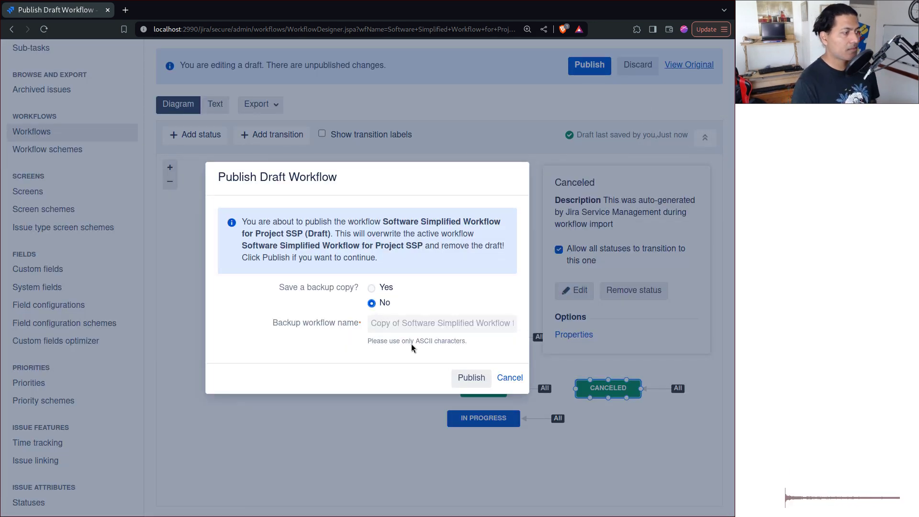
{"action": "left_click", "coordinate": [472, 378]}
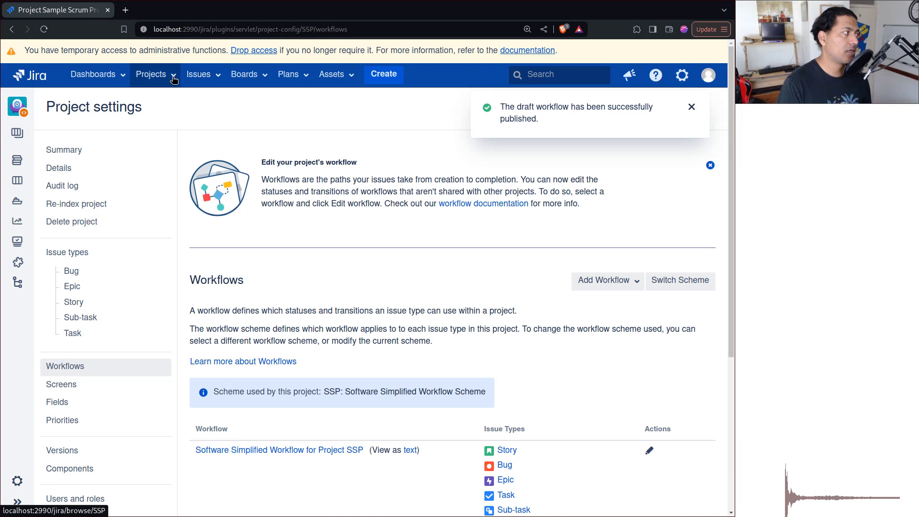
From the SSP backlog, open the Configure page via the Board menu.
{"action": "left_click", "coordinate": [17, 162]}
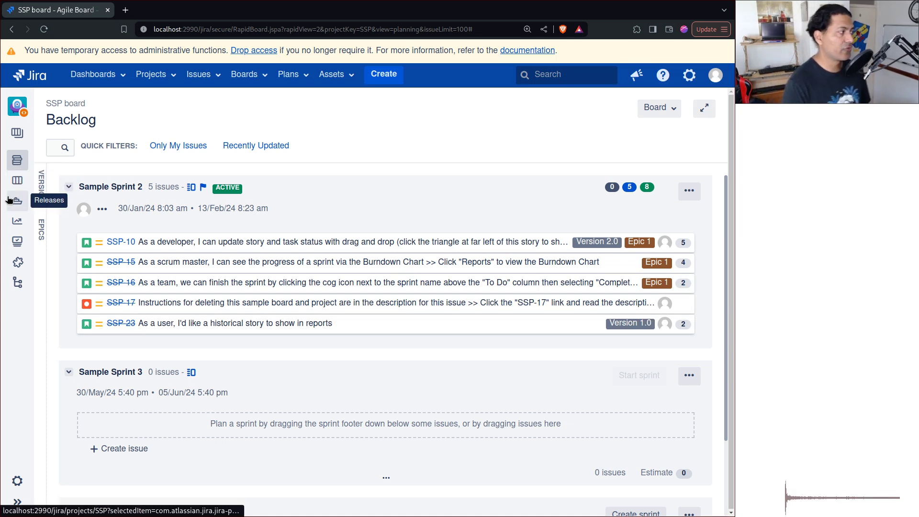
{"action": "left_click", "coordinate": [666, 109]}
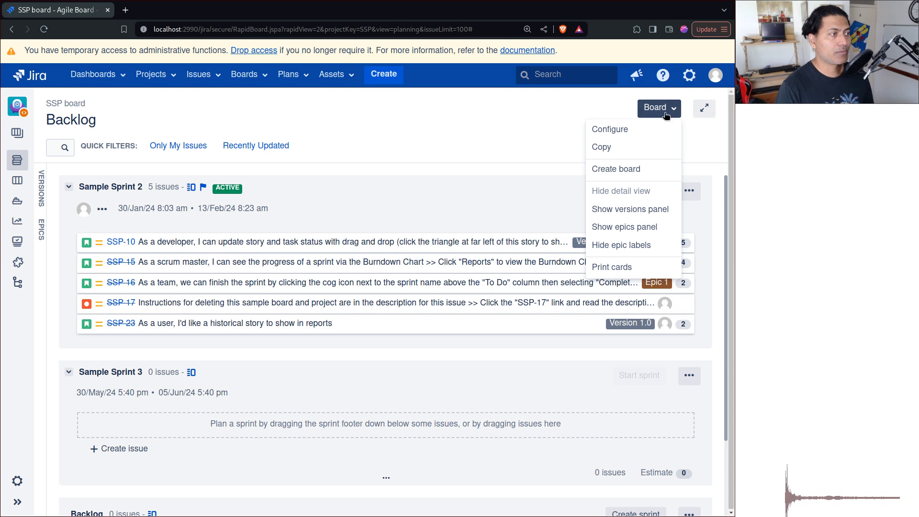
{"action": "left_click", "coordinate": [643, 129]}
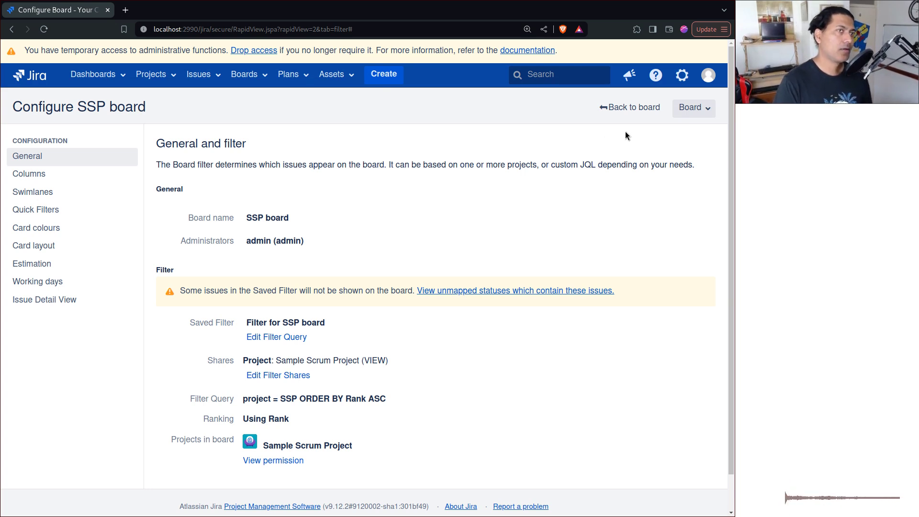
Under Columns, drag CANCELED from Unmapped Statuses into Done, then go back to the board.
{"action": "left_click", "coordinate": [49, 176]}
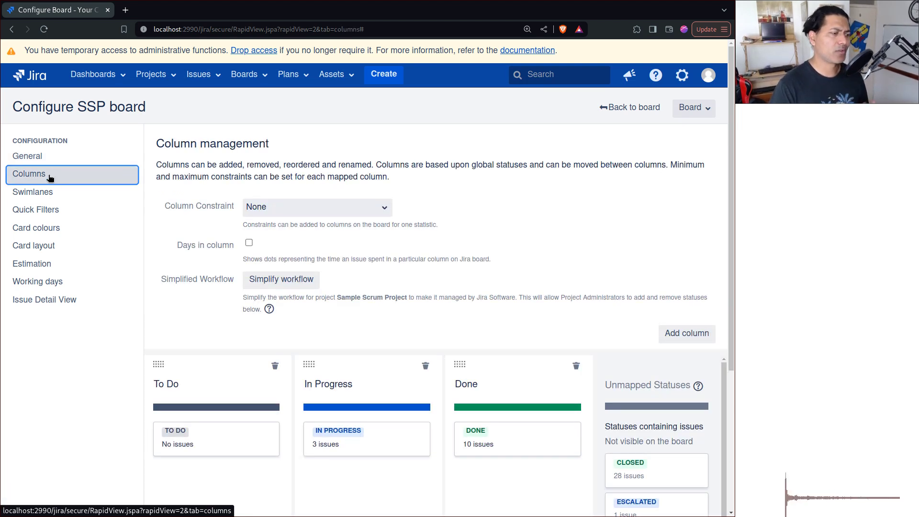
{"action": "scroll", "coordinate": [556, 293], "scroll_direction": "down", "scroll_amount": 3}
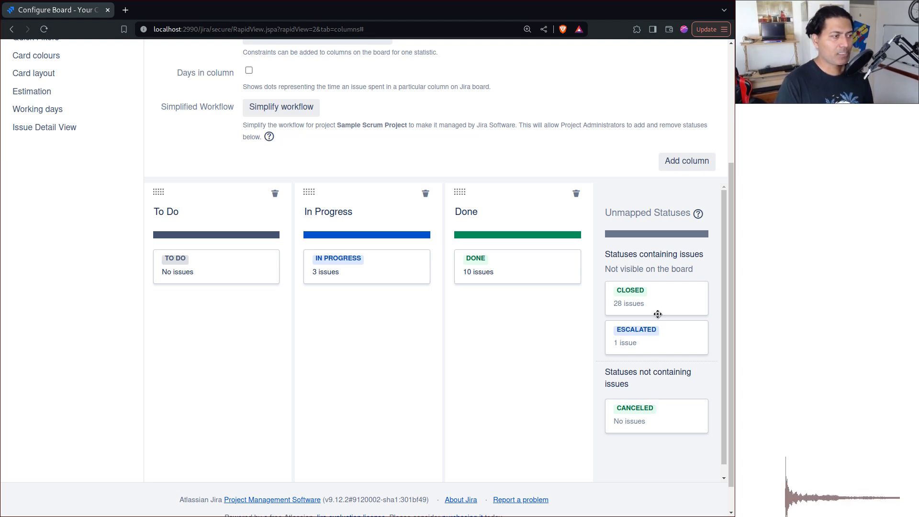
{"action": "left_click_drag", "start_coordinate": [656, 412], "coordinate": [507, 300]}
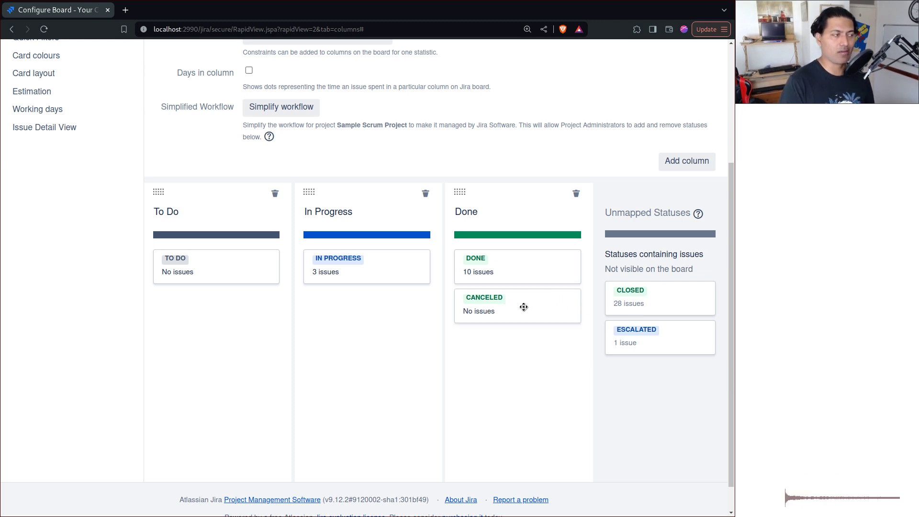
{"action": "scroll", "coordinate": [511, 377], "scroll_direction": "up", "scroll_amount": 5}
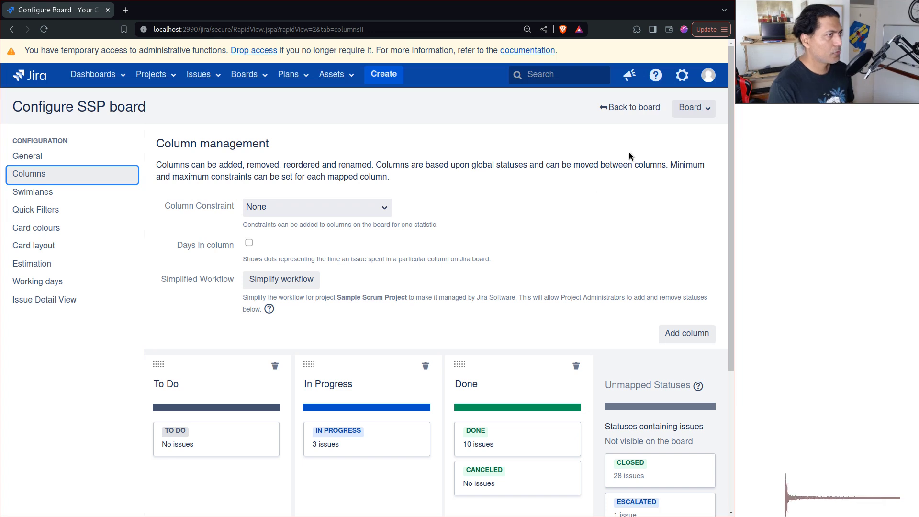
{"action": "left_click", "coordinate": [626, 116]}
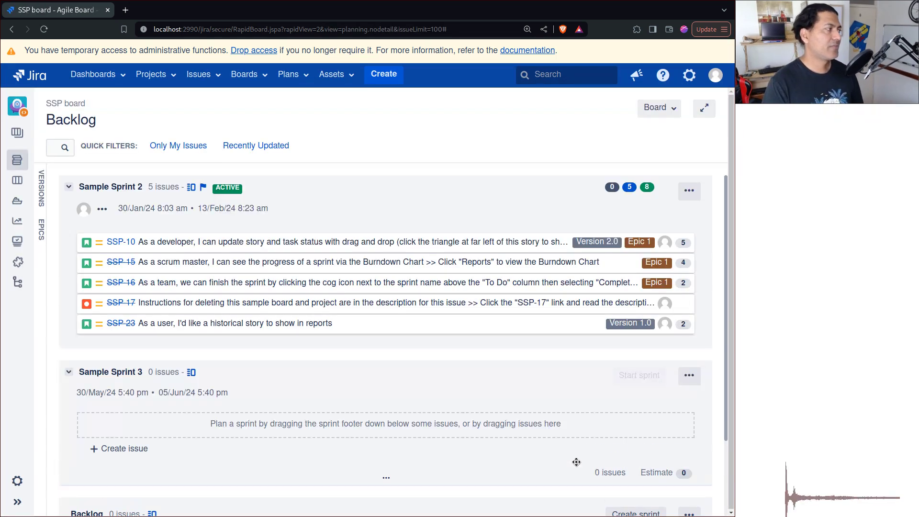
Open Active sprints and scroll to Sample Sprint 2's Done column with SSP-15, 16, 17, 23.
{"action": "left_click", "coordinate": [18, 189]}
{"action": "scroll", "coordinate": [564, 395], "scroll_direction": "down", "scroll_amount": 3}
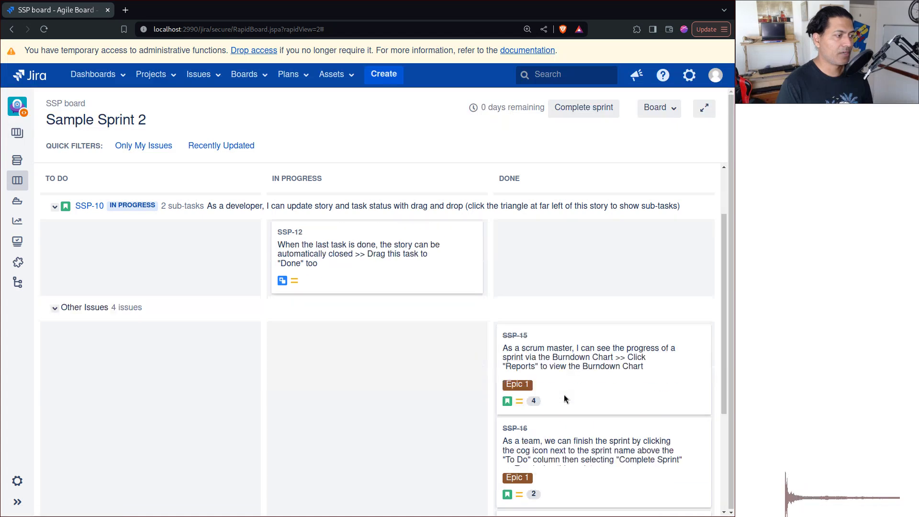
{"action": "scroll", "coordinate": [564, 395], "scroll_direction": "down", "scroll_amount": 3}
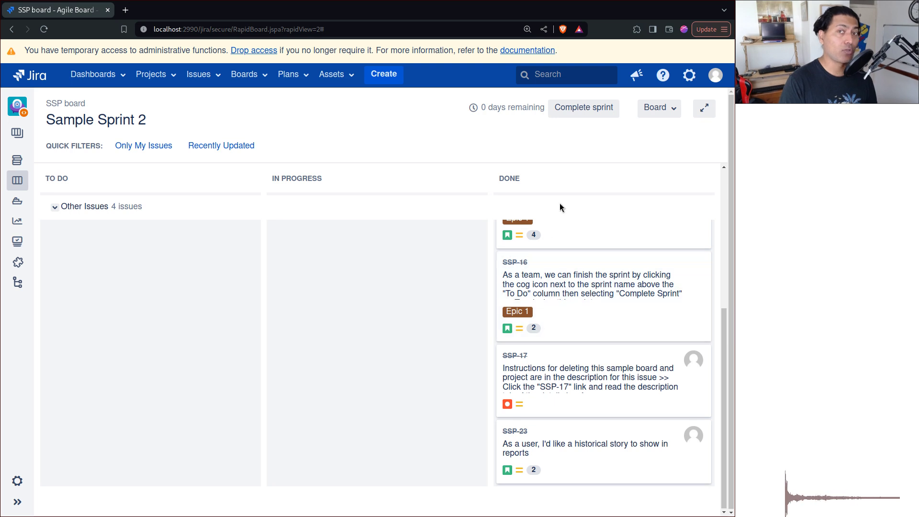
Start Complete sprint and set 'Move open issues to' Sample Sprint 3.
{"action": "left_click", "coordinate": [573, 117]}
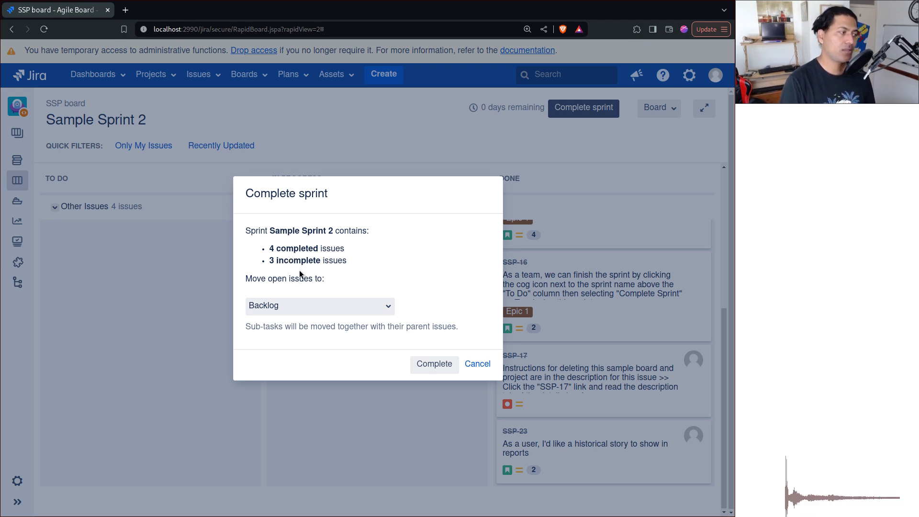
{"action": "left_click", "coordinate": [382, 314]}
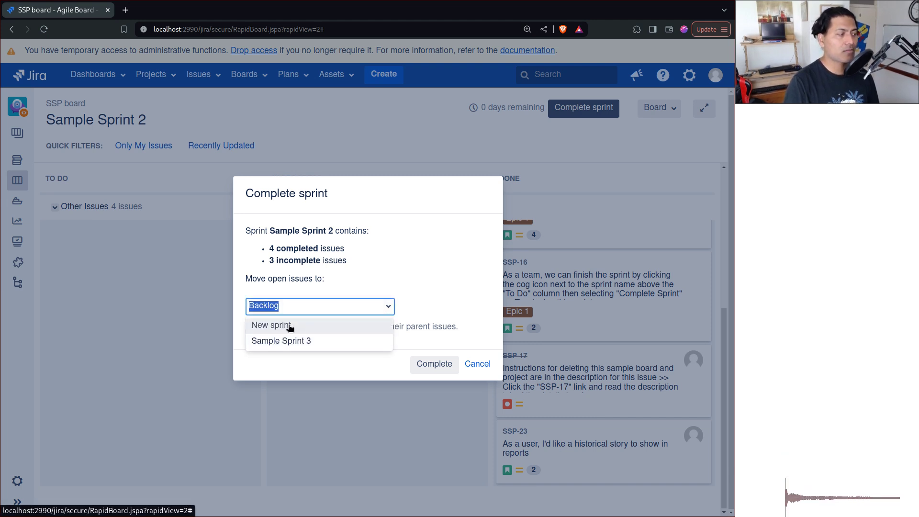
{"action": "left_click", "coordinate": [285, 345]}
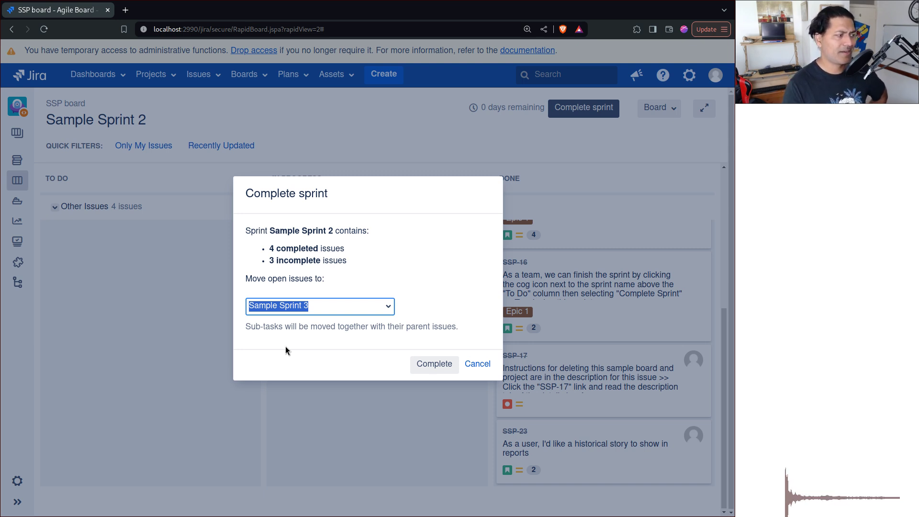
{"action": "left_click", "coordinate": [388, 307]}
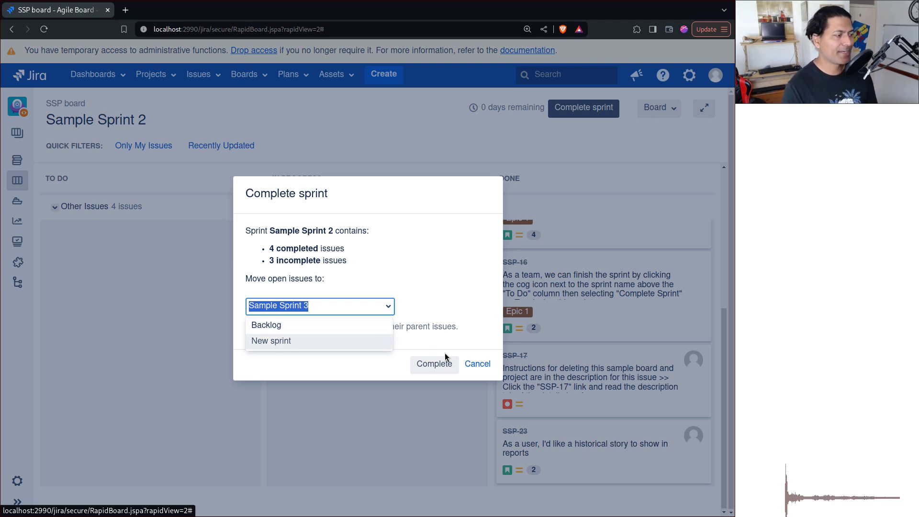
Cancel the Complete sprint dialog and open the board's Configure page.
{"action": "left_click", "coordinate": [478, 364]}
{"action": "left_click", "coordinate": [478, 365]}
{"action": "left_click", "coordinate": [674, 110]}
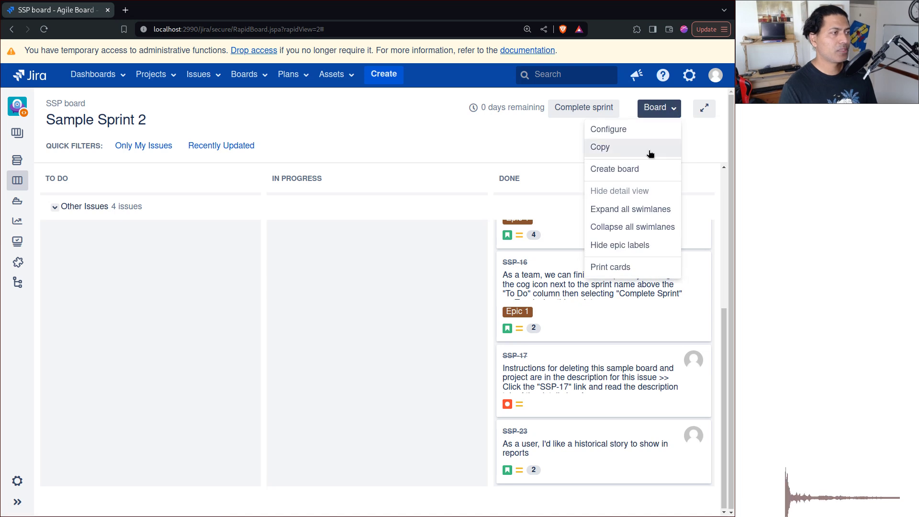
{"action": "left_click", "coordinate": [616, 127]}
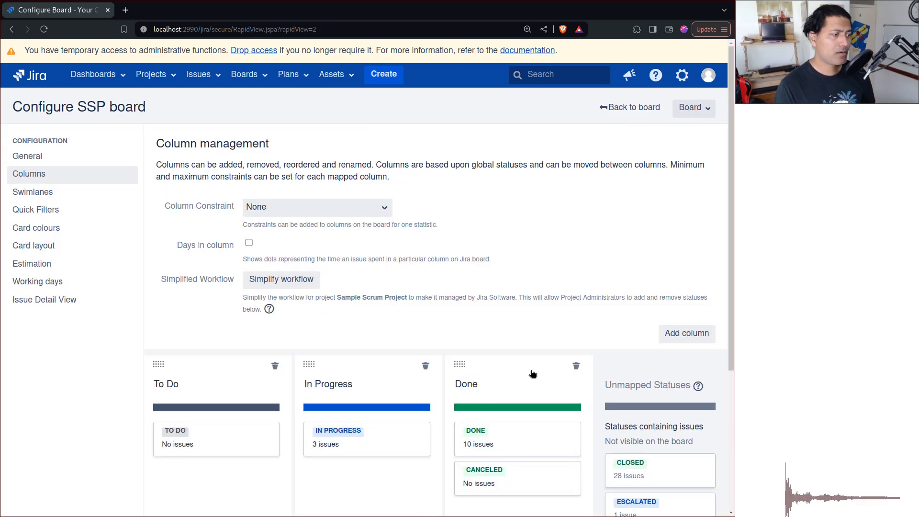
Map CLOSED and ESCALATED into the Done column, then return to the board.
{"action": "scroll", "coordinate": [611, 268], "scroll_direction": "down", "scroll_amount": 3}
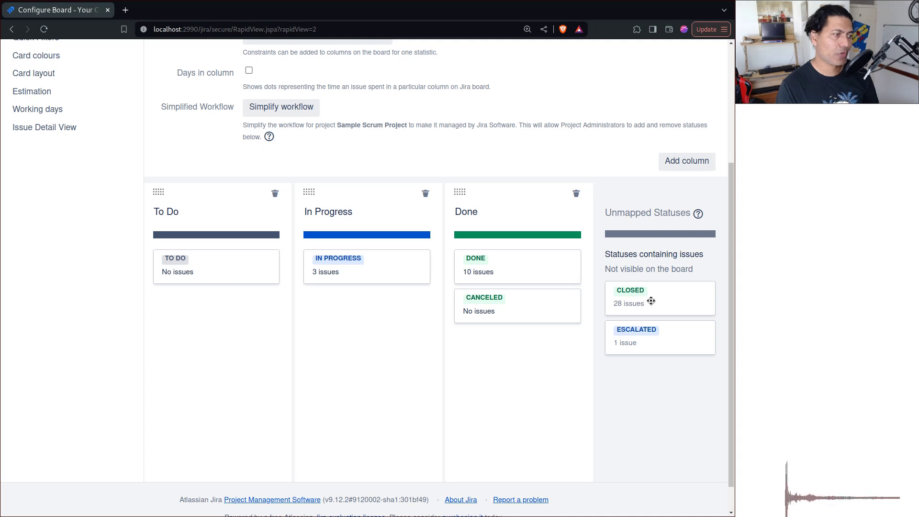
{"action": "left_click_drag", "start_coordinate": [651, 301], "coordinate": [479, 354]}
{"action": "left_click_drag", "start_coordinate": [623, 304], "coordinate": [491, 397]}
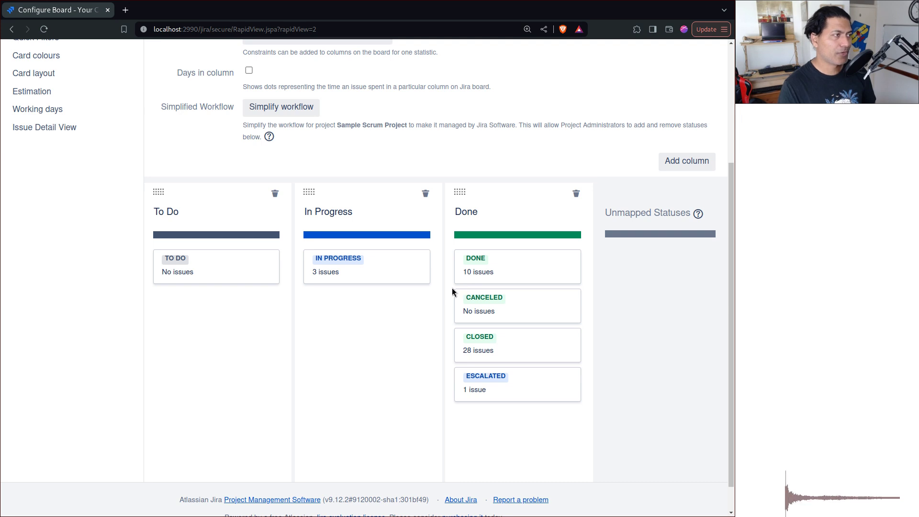
{"action": "scroll", "coordinate": [452, 291], "scroll_direction": "up", "scroll_amount": 4}
{"action": "left_click", "coordinate": [628, 108]}
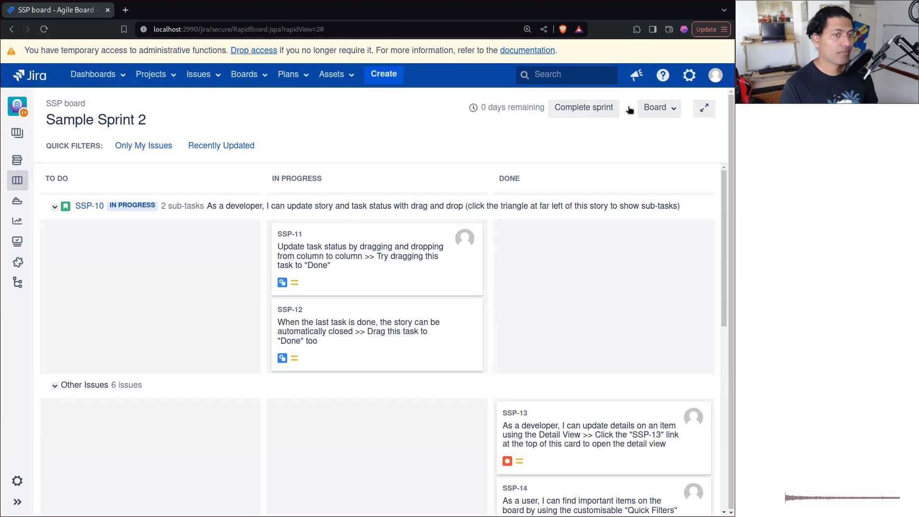
Zoom out and drag sub-task SSP-11 from In Progress into the Done column.
{"action": "scroll", "coordinate": [598, 230], "scroll_direction": "down", "scroll_amount": 3}
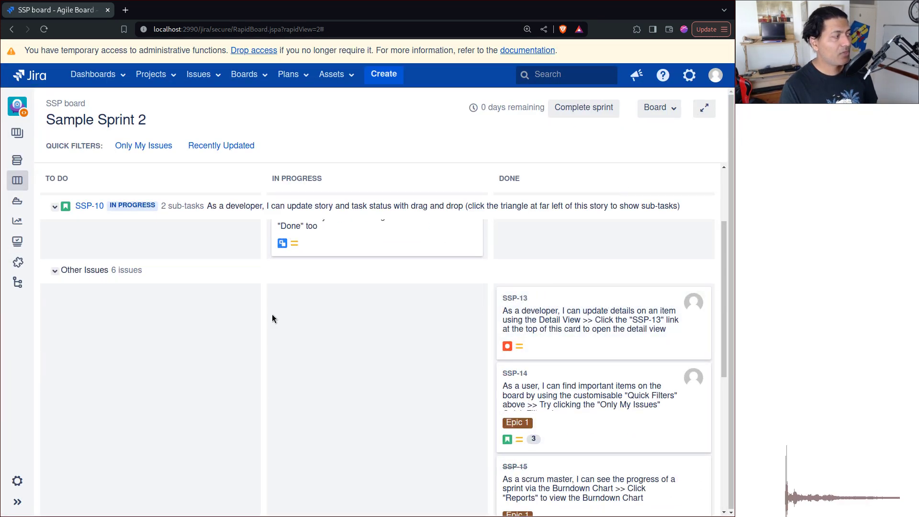
{"action": "key", "text": "ctrl+minus"}
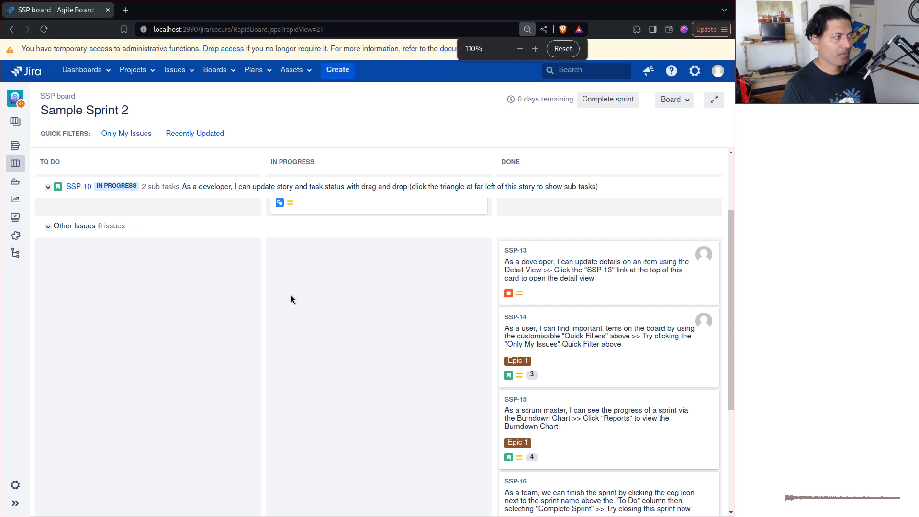
{"action": "scroll", "coordinate": [348, 327], "scroll_direction": "down", "scroll_amount": 3}
{"action": "scroll", "coordinate": [384, 348], "scroll_direction": "up", "scroll_amount": 5}
{"action": "left_click_drag", "start_coordinate": [373, 244], "coordinate": [606, 272]}
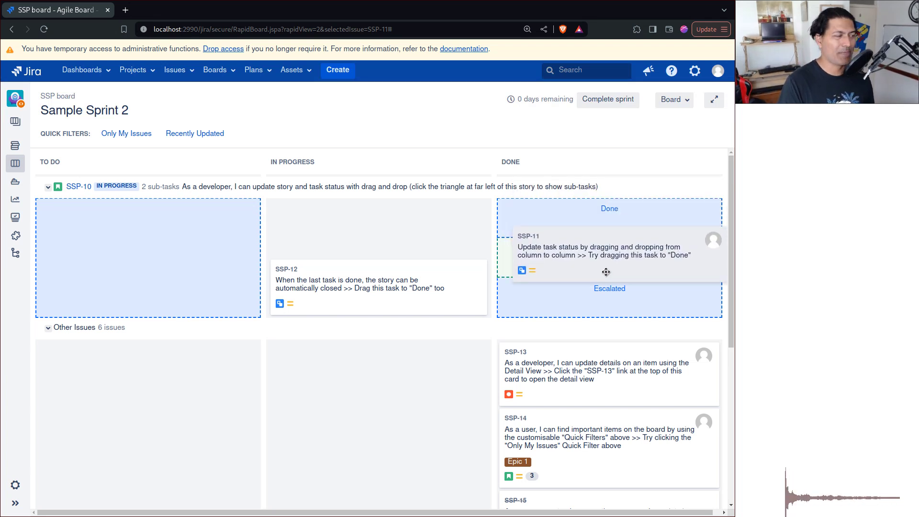
{"action": "left_click_drag", "start_coordinate": [606, 272], "coordinate": [355, 297]}
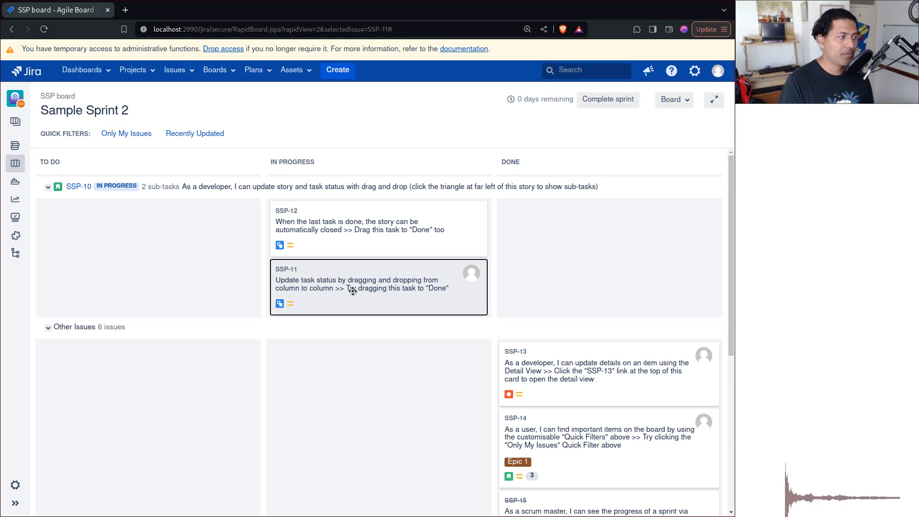
{"action": "mouse_move", "coordinate": [567, 381]}
{"action": "left_mouse_down"}
{"action": "mouse_move", "coordinate": [568, 486]}
{"action": "mouse_move", "coordinate": [568, 373]}
{"action": "left_mouse_up"}
{"action": "scroll", "coordinate": [569, 372], "scroll_direction": "down", "scroll_amount": 5}
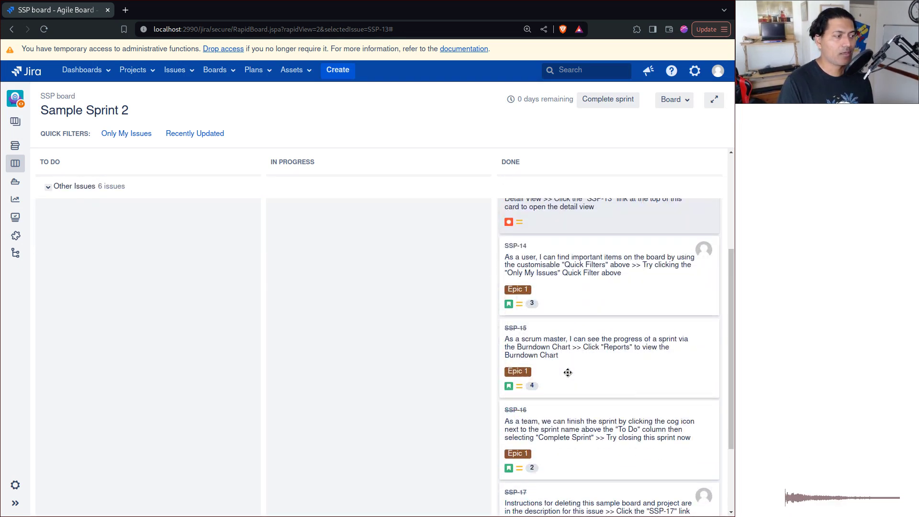
{"action": "scroll", "coordinate": [437, 285], "scroll_direction": "up", "scroll_amount": 6}
{"action": "left_click_drag", "start_coordinate": [376, 276], "coordinate": [586, 220]}
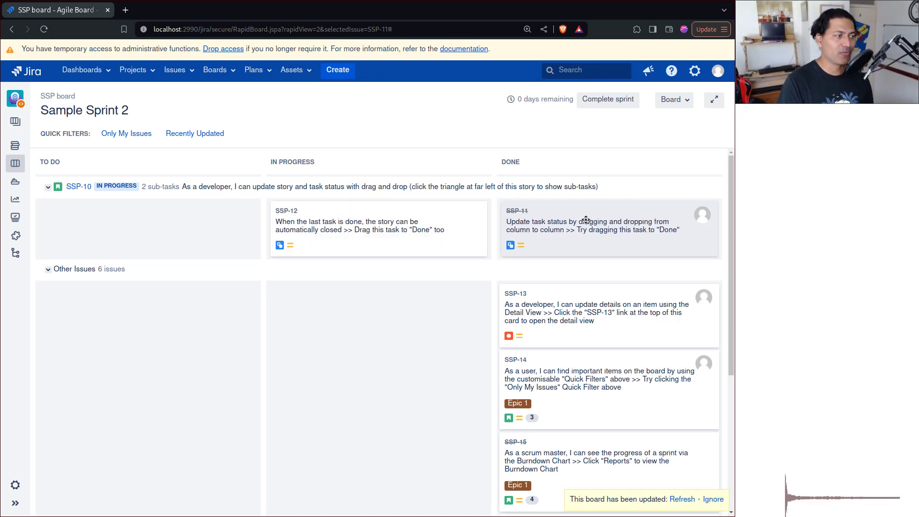
View SSP-11's details beside the board and in a new tab, checking its available status transitions.
{"action": "left_click", "coordinate": [516, 210]}
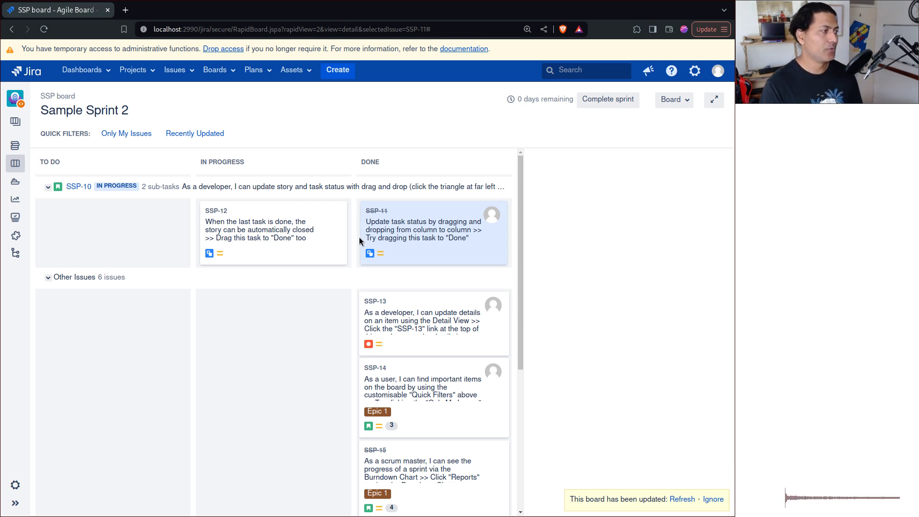
{"action": "middle_click", "coordinate": [374, 211]}
{"action": "left_click", "coordinate": [186, 15]}
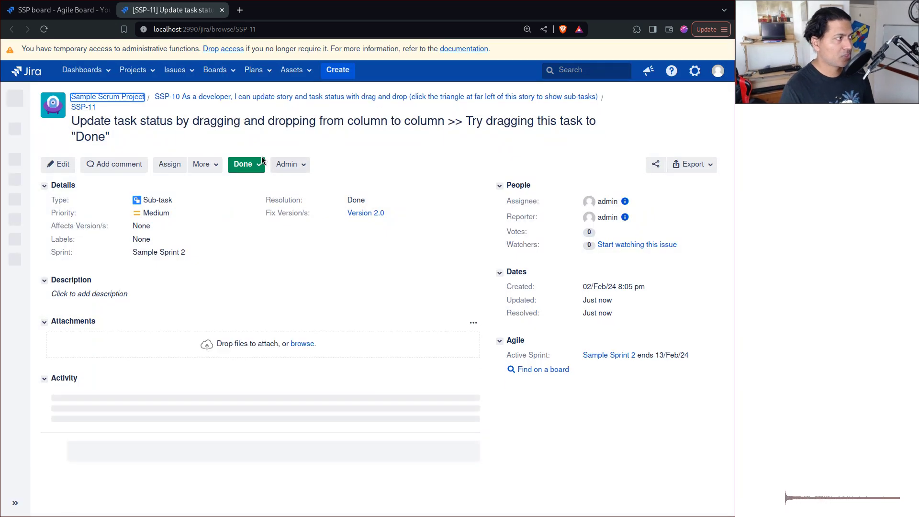
{"action": "left_click", "coordinate": [244, 165]}
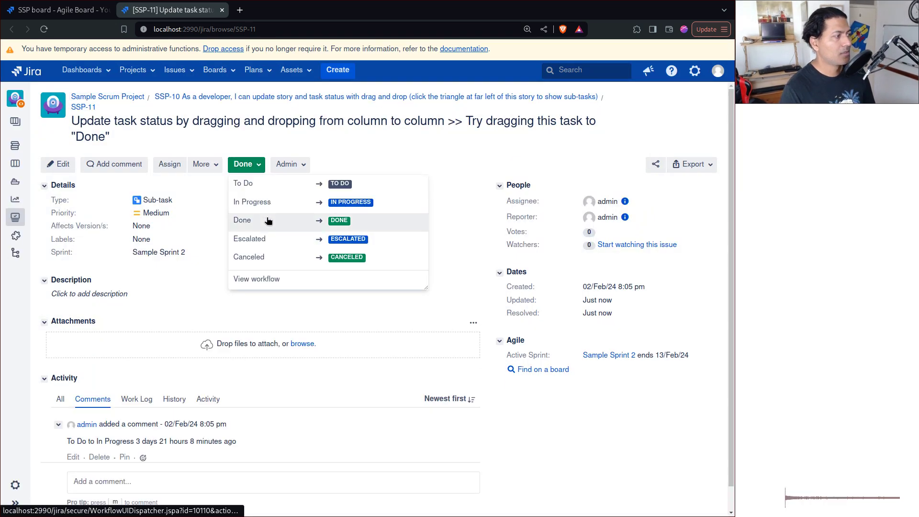
On the board, drag SSP-11 back to In Progress, then into Done again.
{"action": "left_click", "coordinate": [52, 10]}
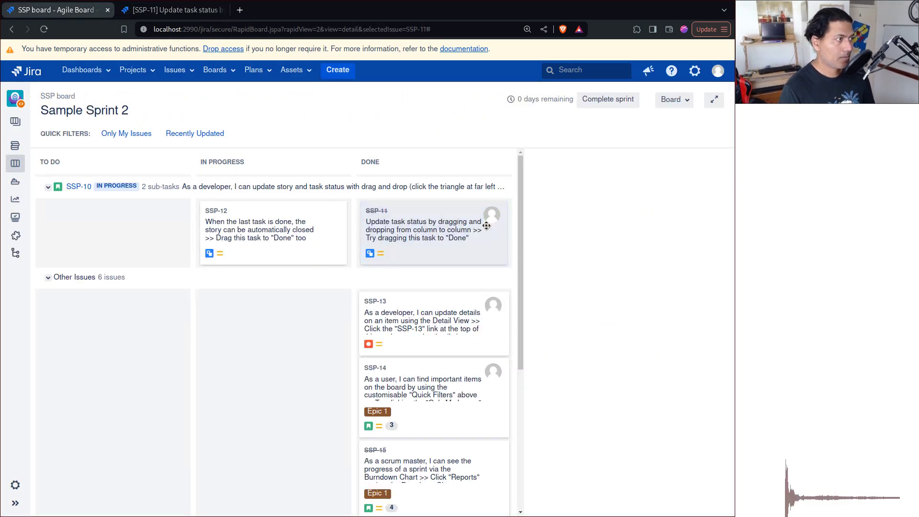
{"action": "left_click_drag", "start_coordinate": [463, 230], "coordinate": [292, 234]}
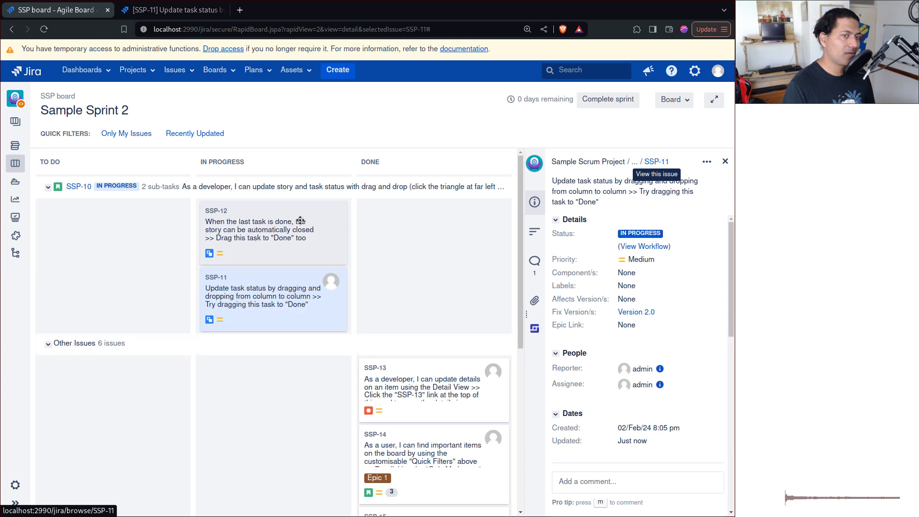
{"action": "left_click_drag", "start_coordinate": [244, 307], "coordinate": [408, 238]}
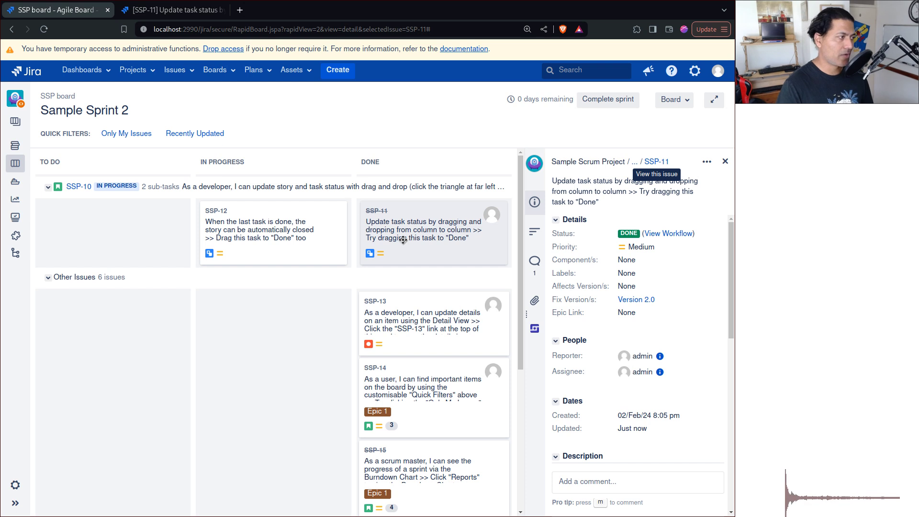